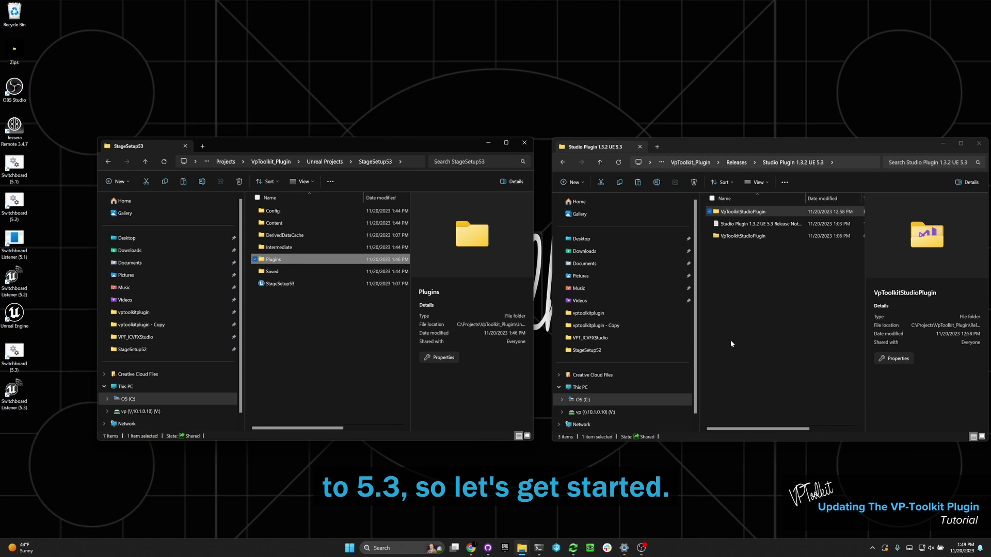
Copy the 5.3 release's VpToolkitStudioPlugin folder into StageSetup53's empty Plugins folder
left_click(289, 285)
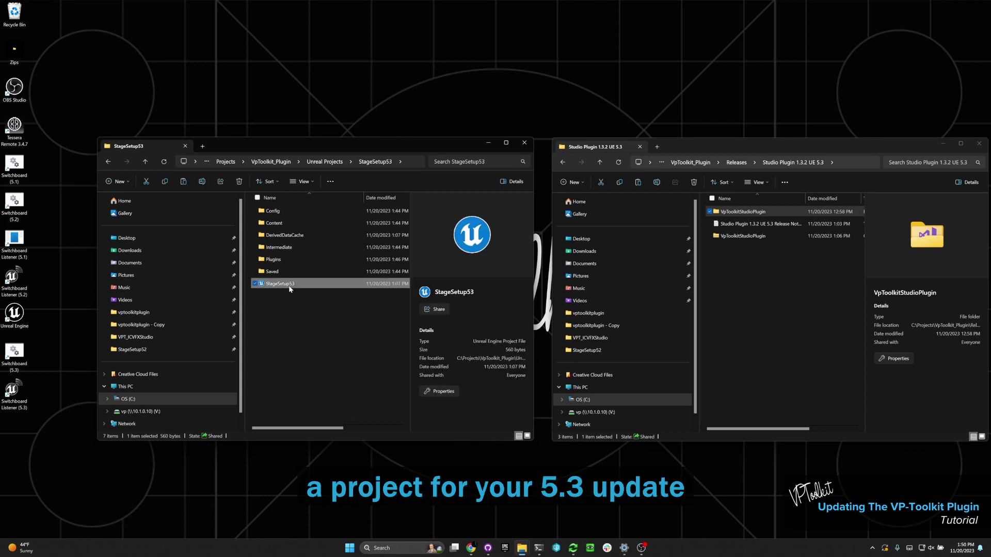
double_click(286, 259)
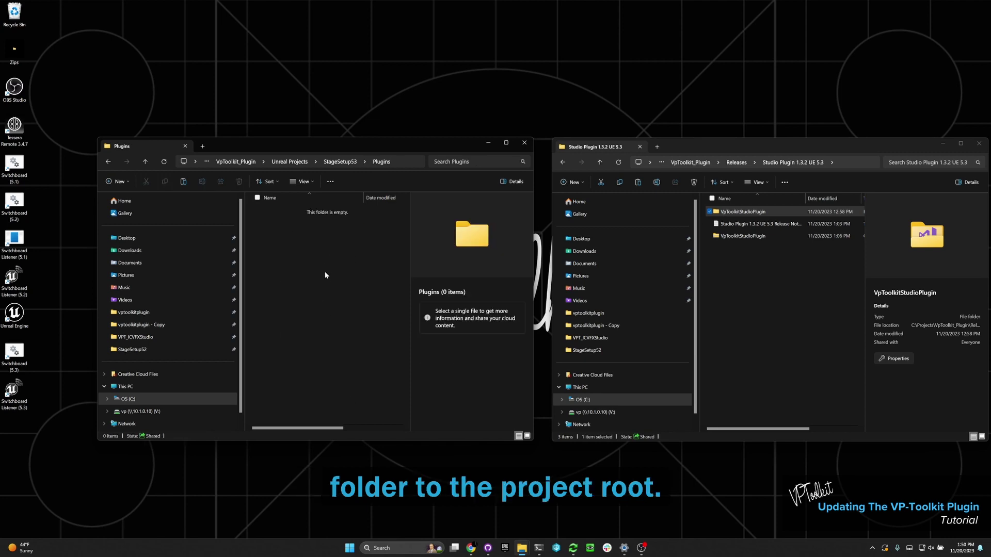
right_click(750, 217)
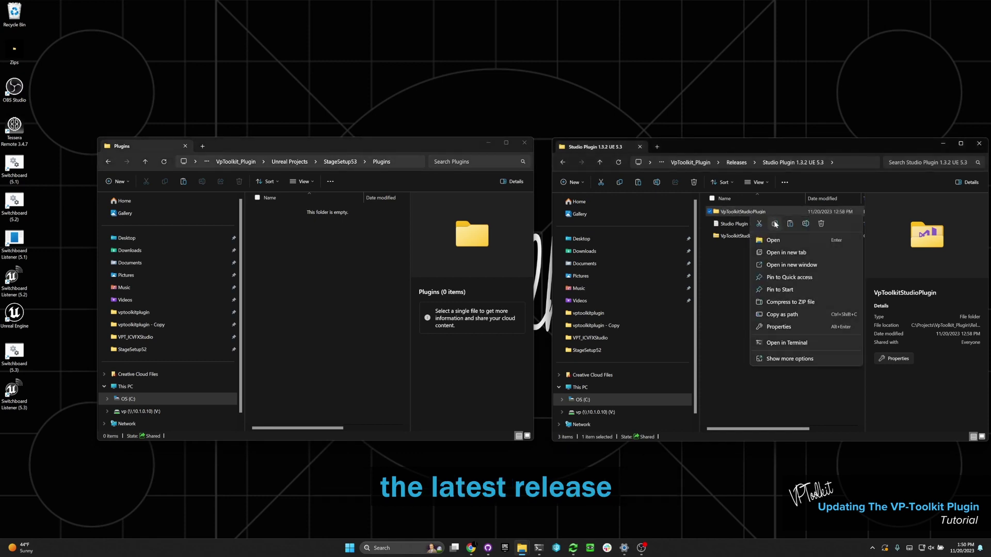
left_click(774, 225)
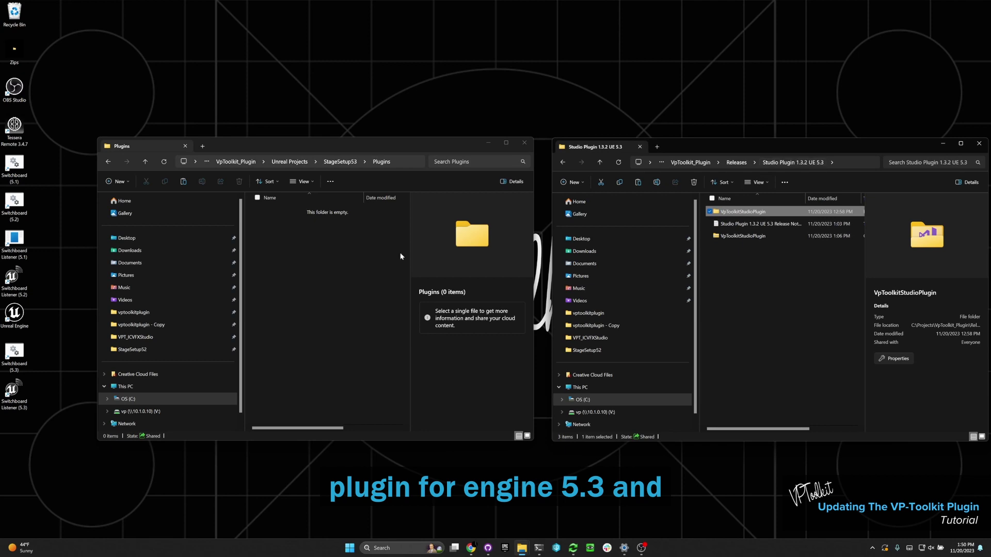
left_click(299, 265)
key("ctrl+v")
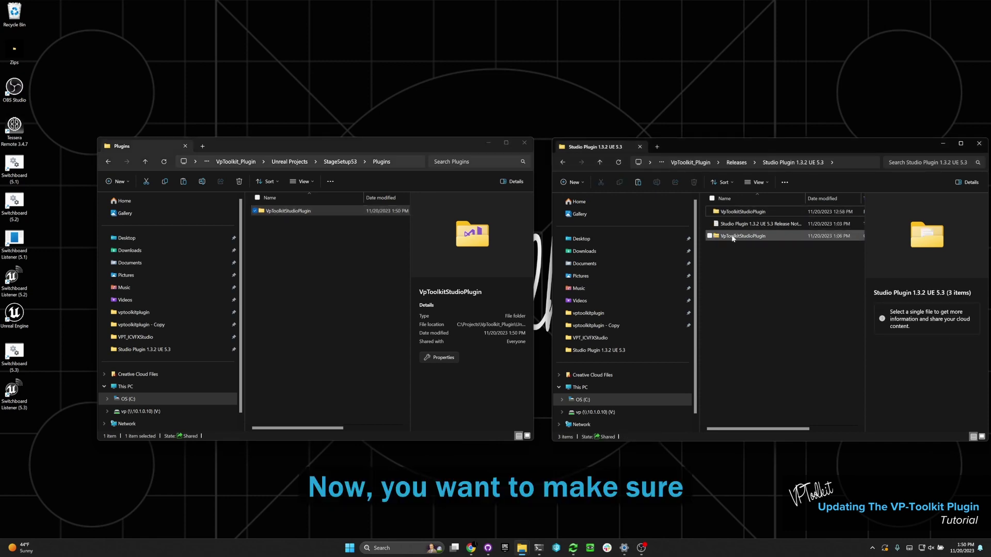
right_click(734, 237)
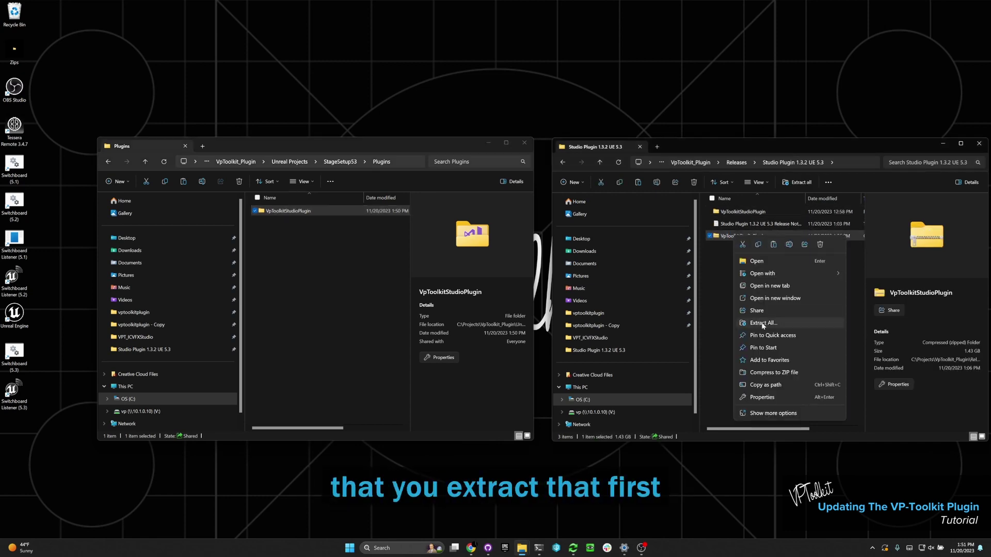
left_click(763, 324)
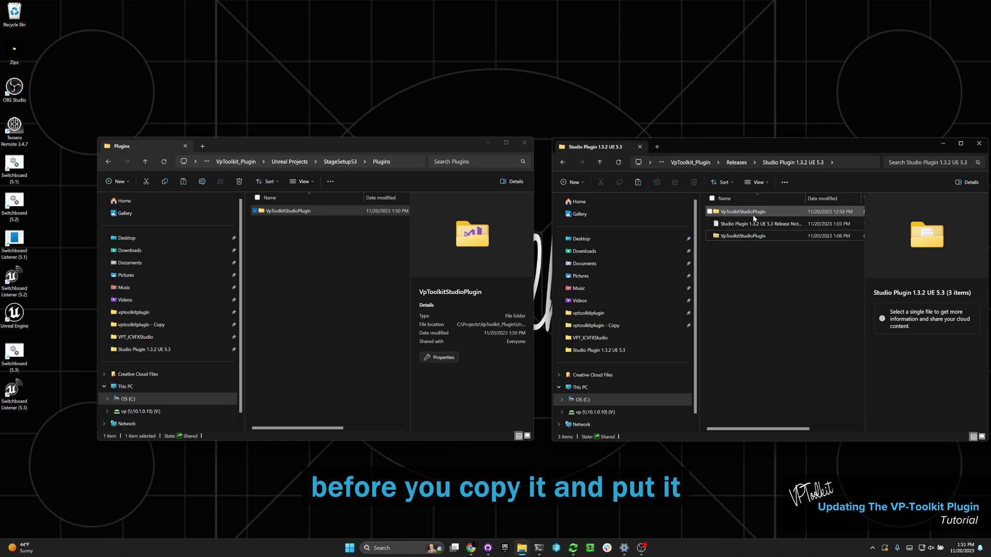
left_click(289, 248)
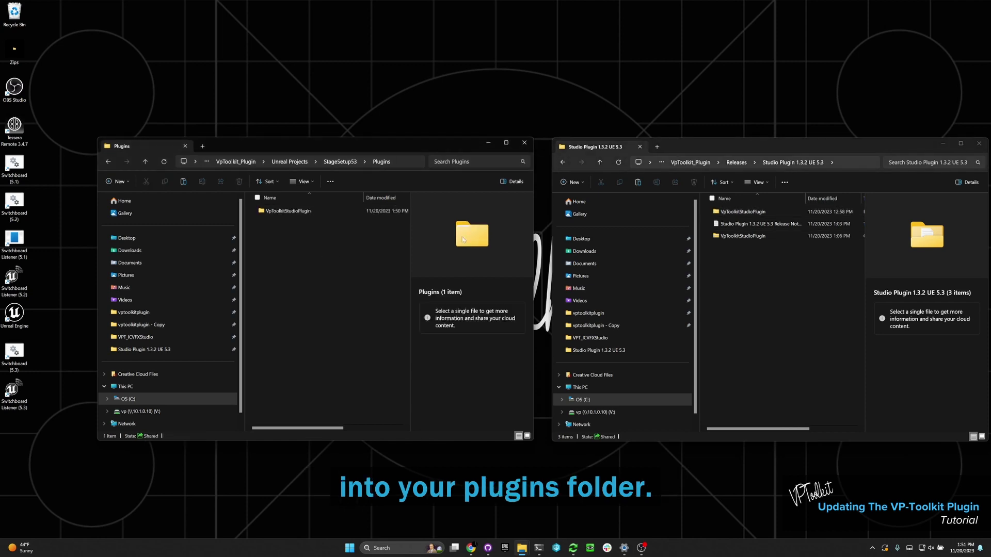
From Unreal Projects, open the StageSetup52 folder and launch its StageSetup52.uproject
left_click(562, 163)
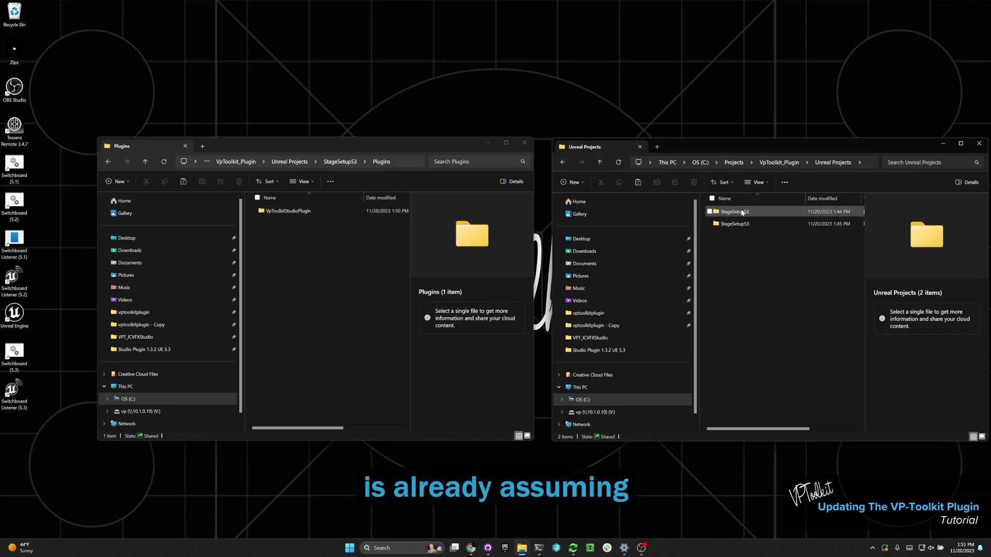
double_click(742, 212)
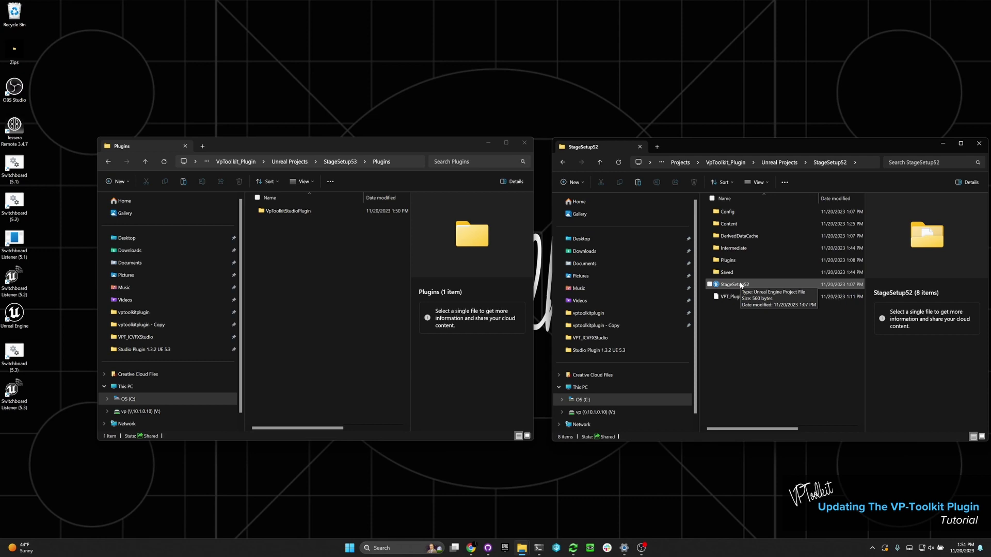
double_click(741, 285)
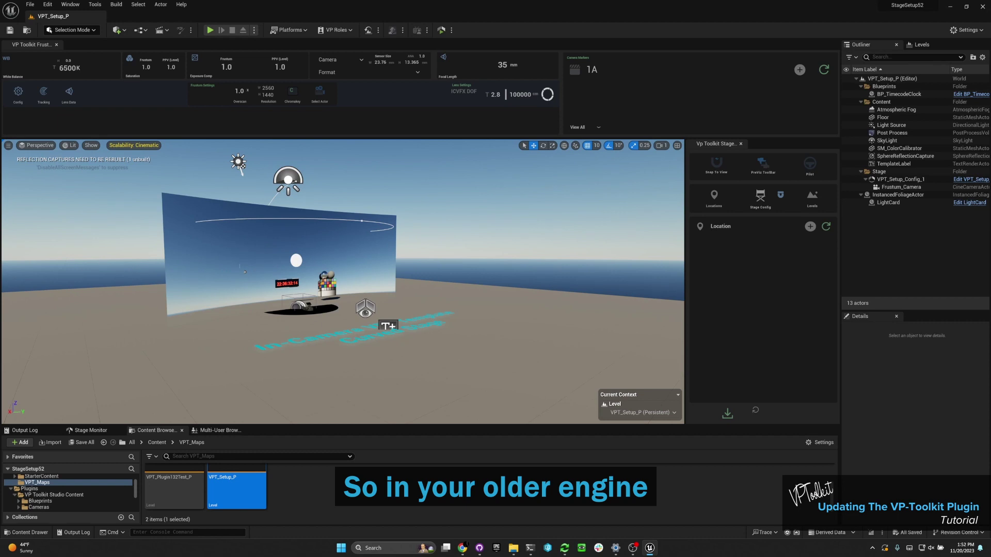
Enlarge the Content Browser and open Plugins > VP Toolkit Studio Content to view its User folder
left_click_drag(361, 426, 369, 284)
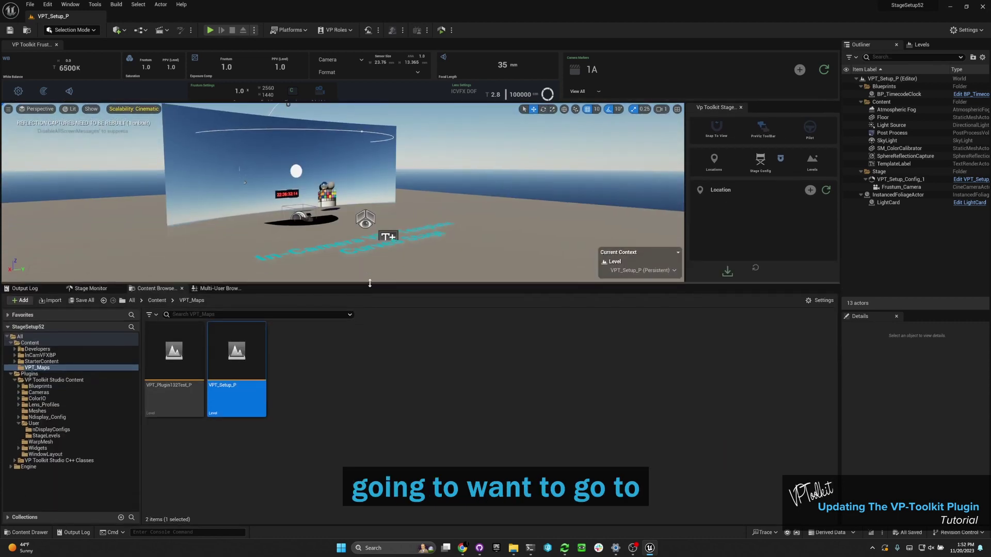
left_click(30, 374)
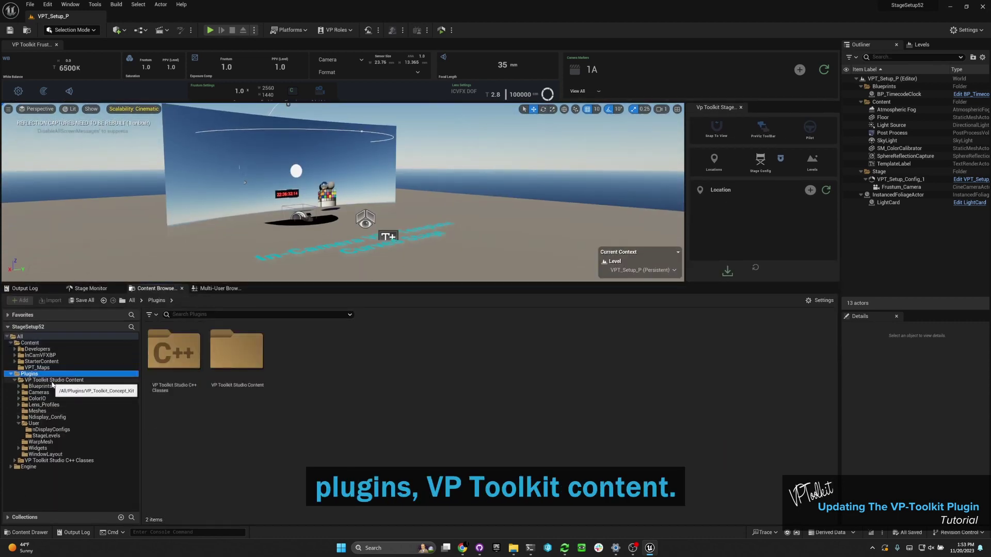
left_click(52, 380)
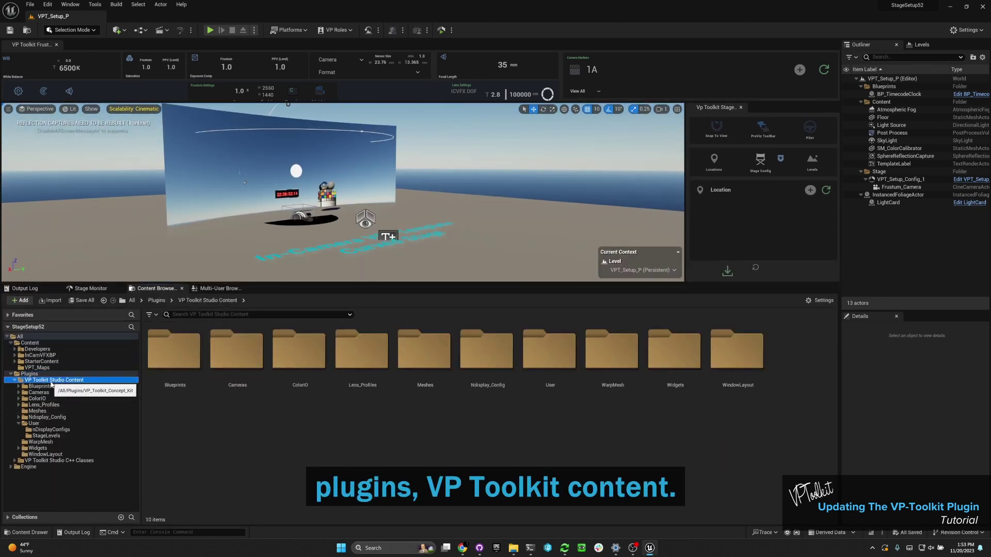
left_click(820, 301)
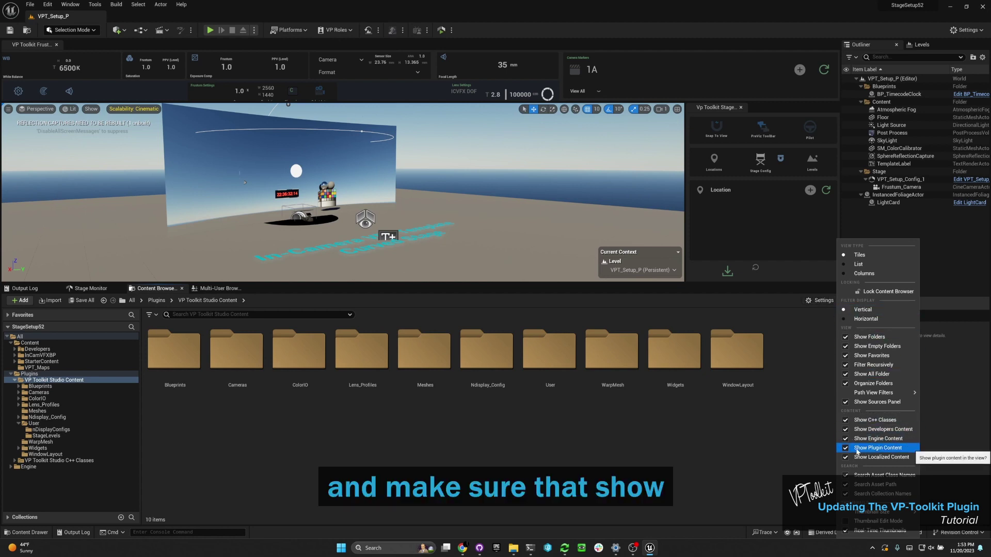
double_click(32, 424)
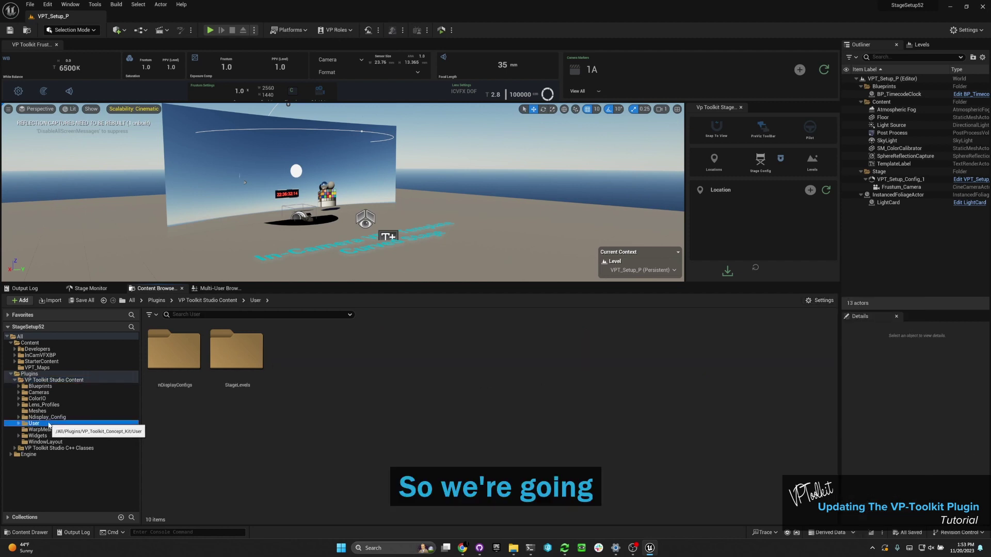
left_click(30, 380)
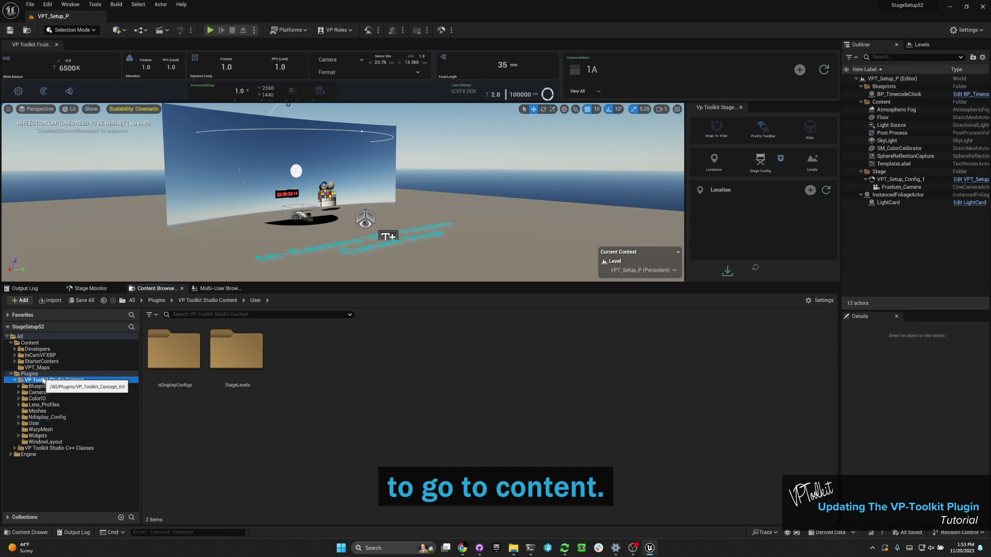
Start migrating the User folder and accept the list of assets to migrate
right_click(540, 359)
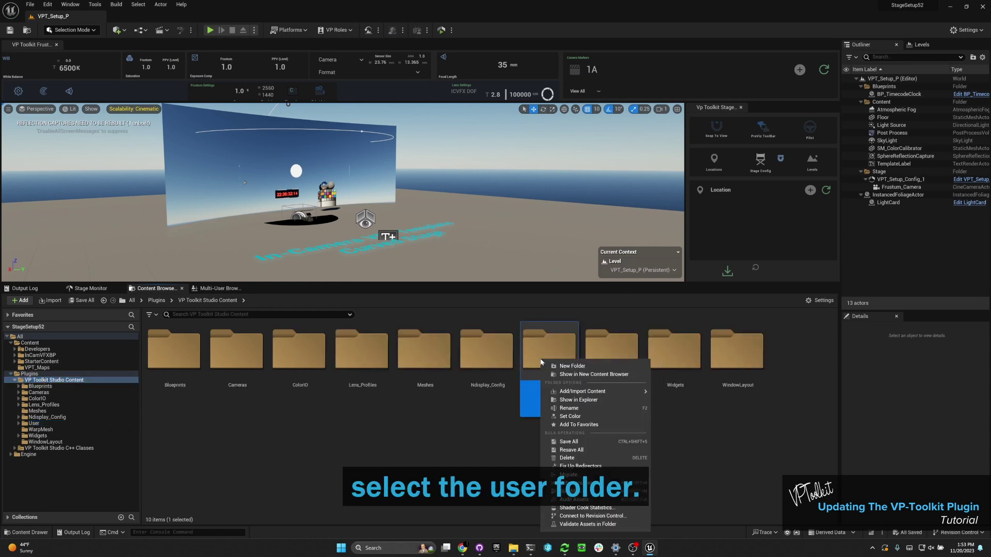
left_click(568, 442)
left_click(384, 204)
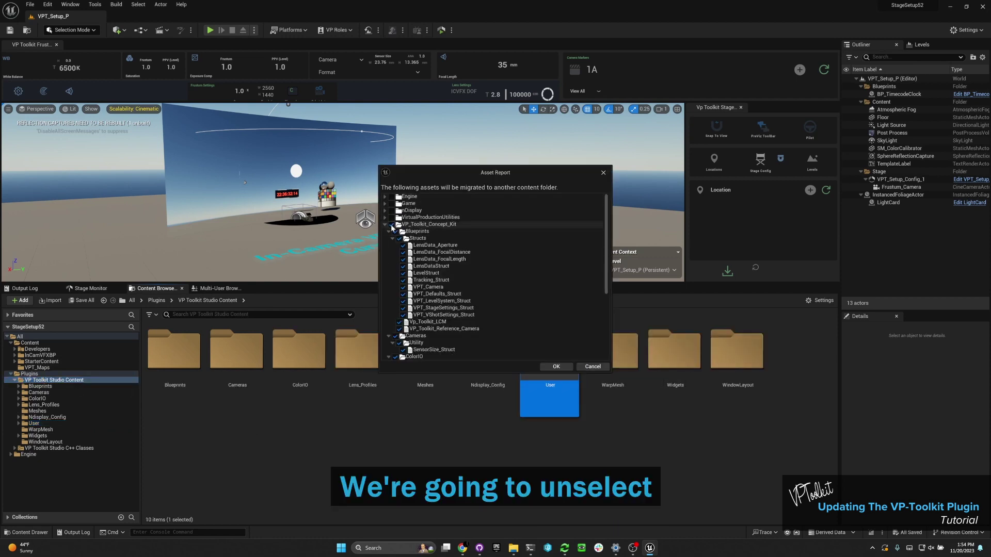
scroll(403, 279, "down", 5)
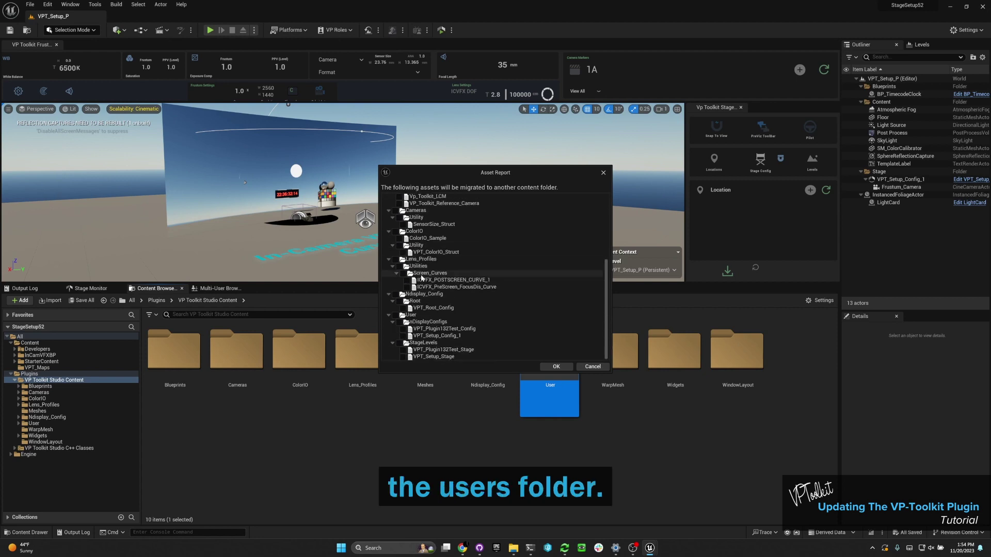
left_click(556, 367)
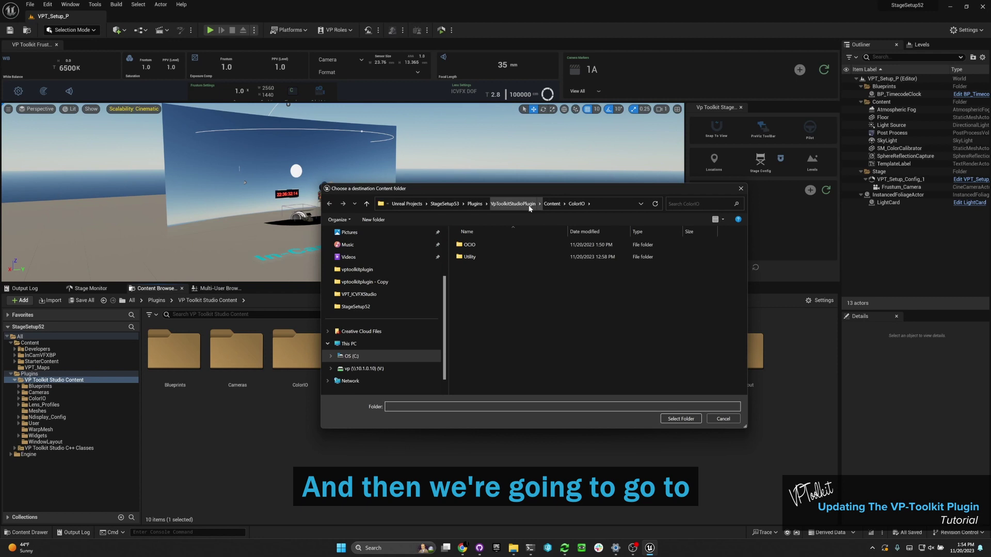
Browse the destination chooser to StageSetup53 > Plugins > VpToolkitStudioPlugin > Content
left_click(551, 204)
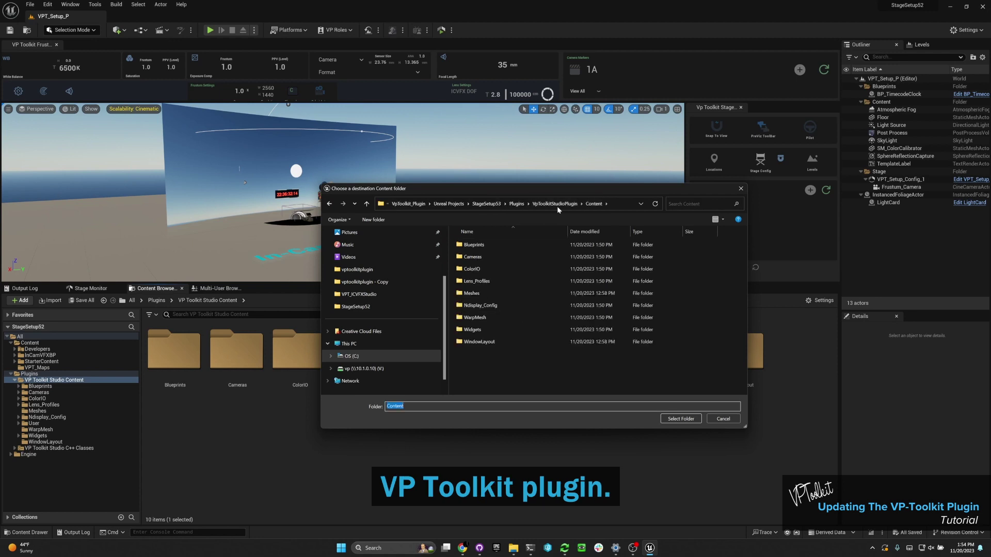
left_click(449, 203)
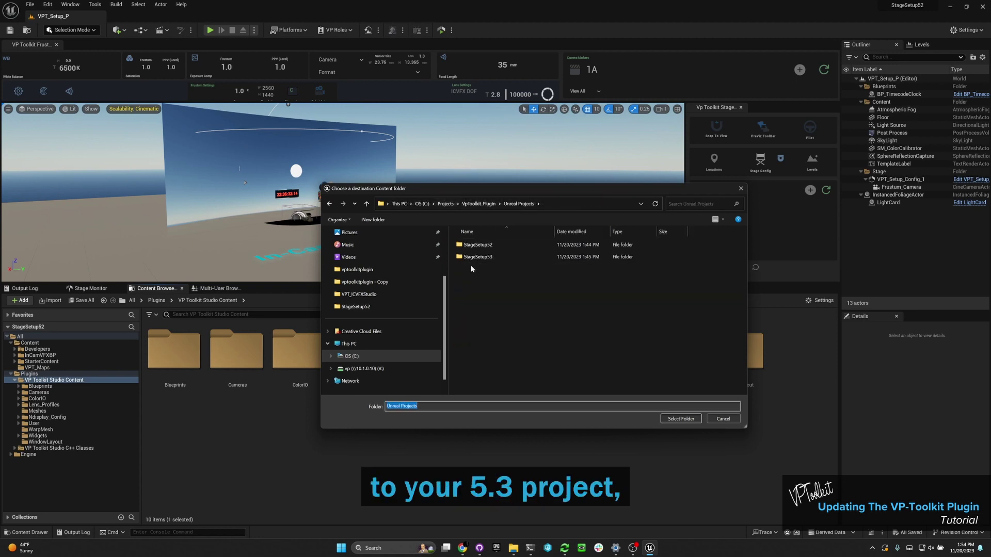
double_click(477, 257)
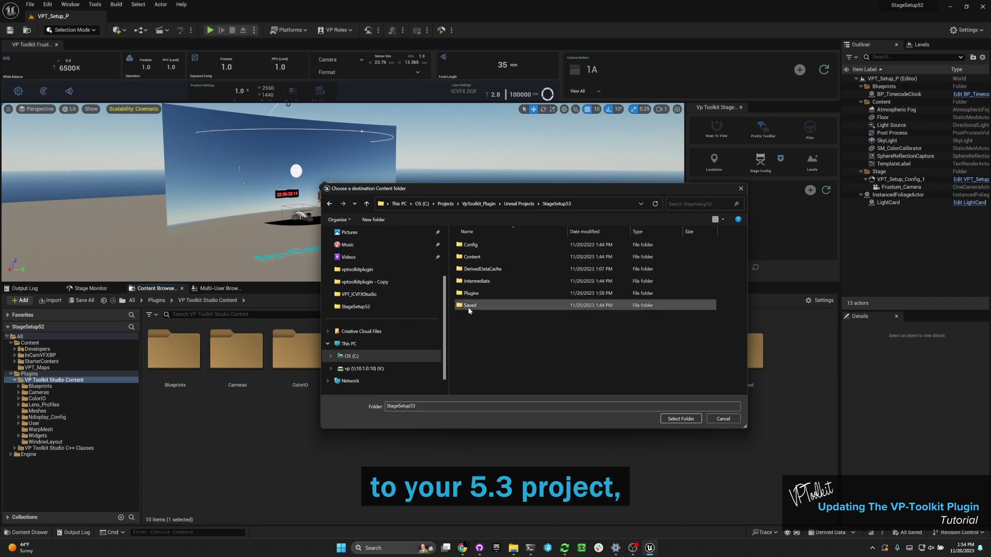
double_click(478, 291)
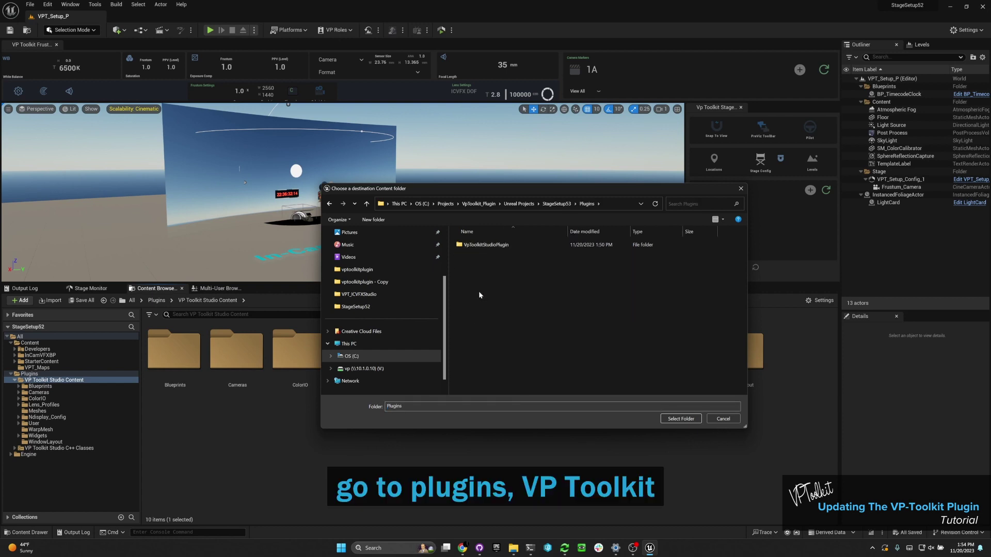
left_click(486, 246)
double_click(485, 246)
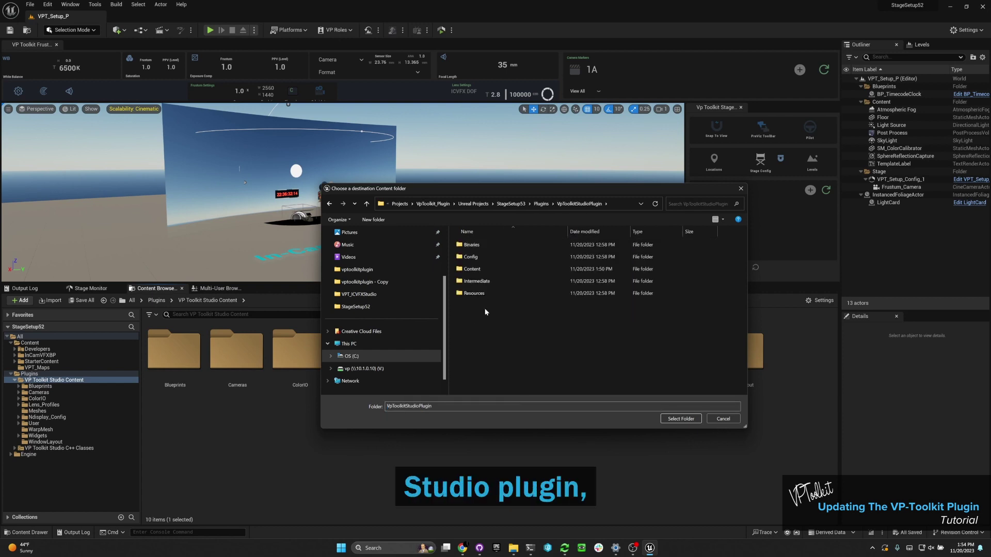
double_click(484, 268)
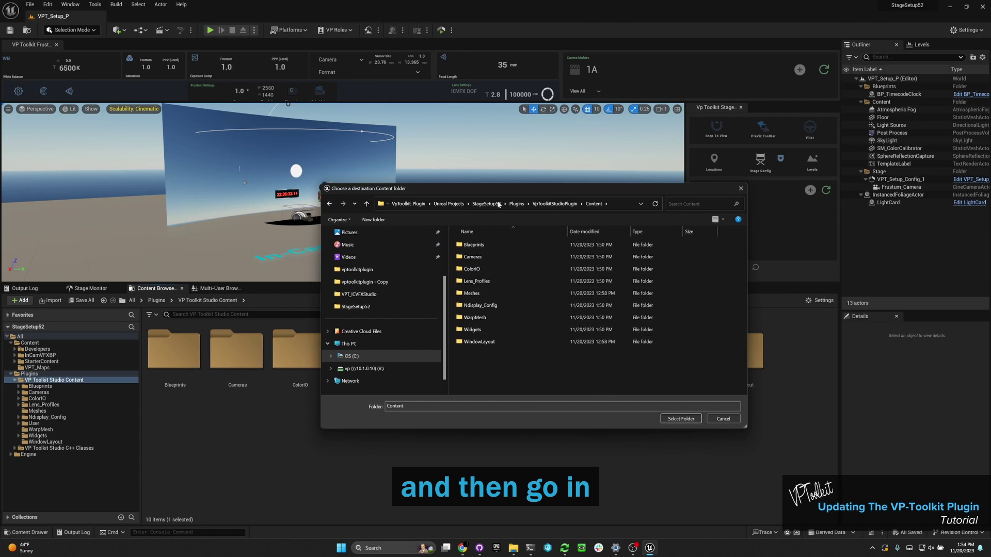
Run the migration into the VpToolkitStudioPlugin Content folder
left_click(681, 419)
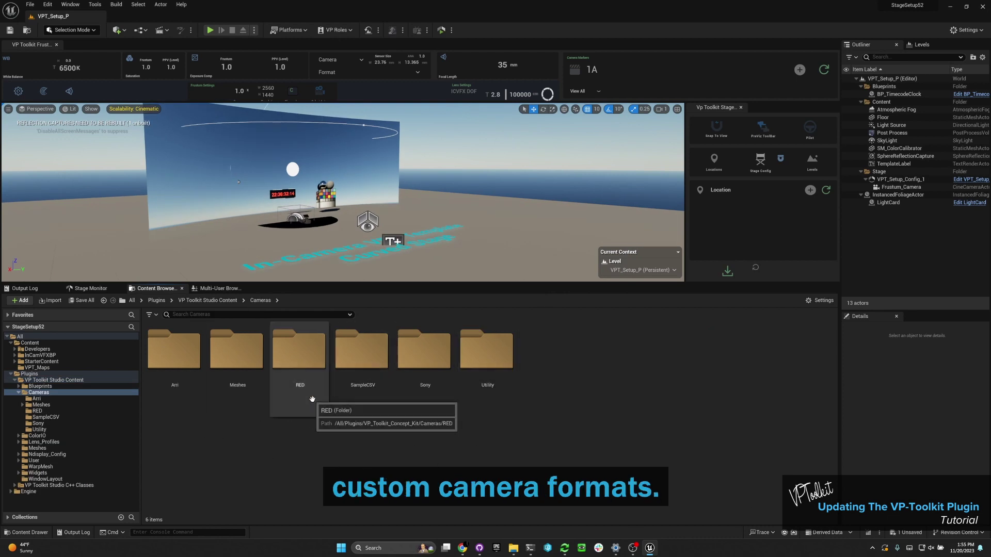
right_click(538, 363)
left_click(549, 417)
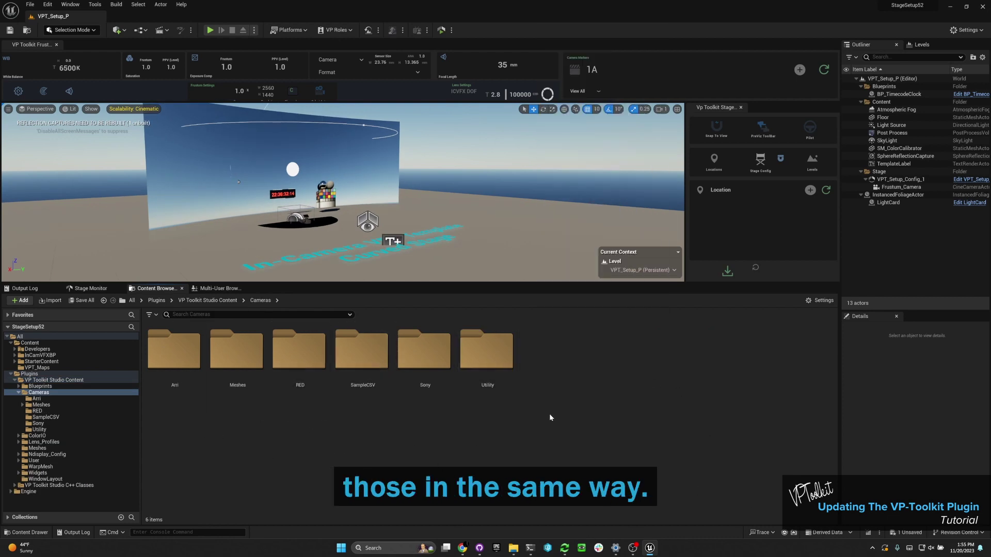
Inspect the migrated Cameras and Lens_Profiles folders in the Content Browser
left_click(19, 392)
double_click(44, 405)
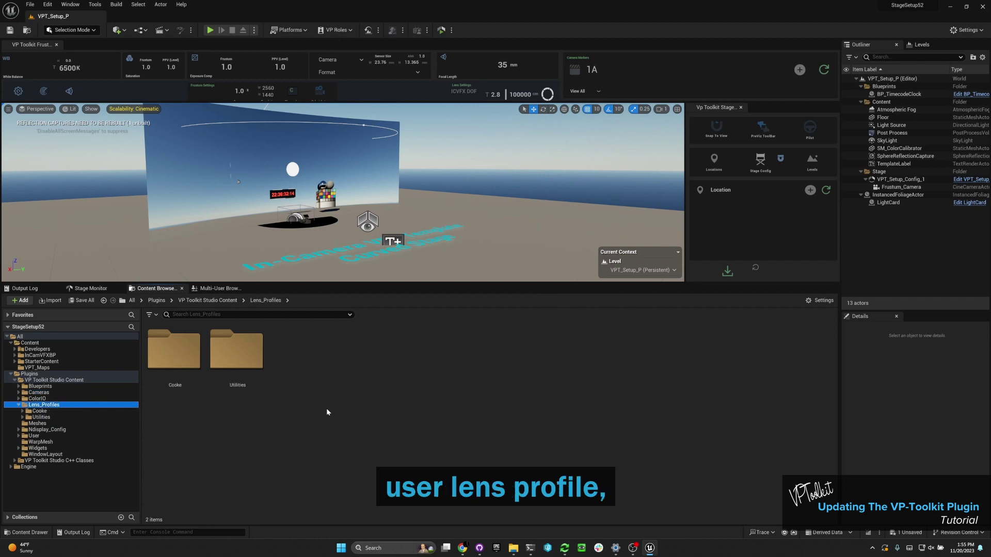
right_click(305, 359)
left_click(341, 380)
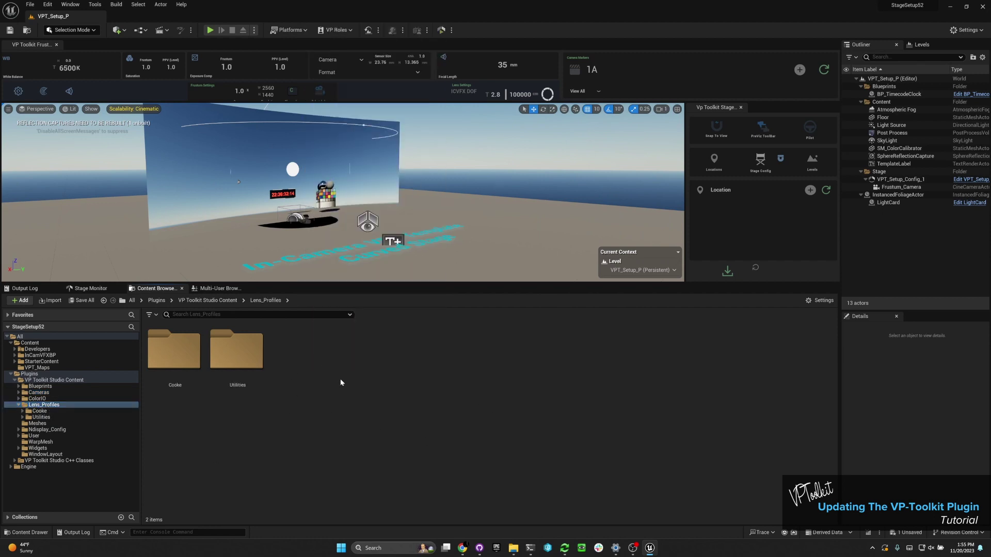
left_click(19, 405)
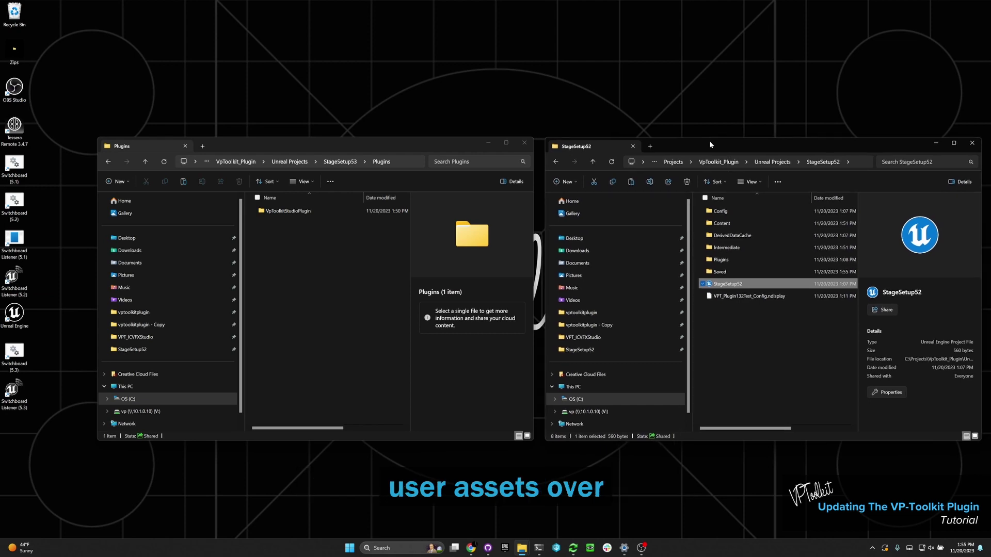
Go back to the StageSetup53 folder and launch the StageSetup53 project file
left_click_drag(709, 143, 705, 143)
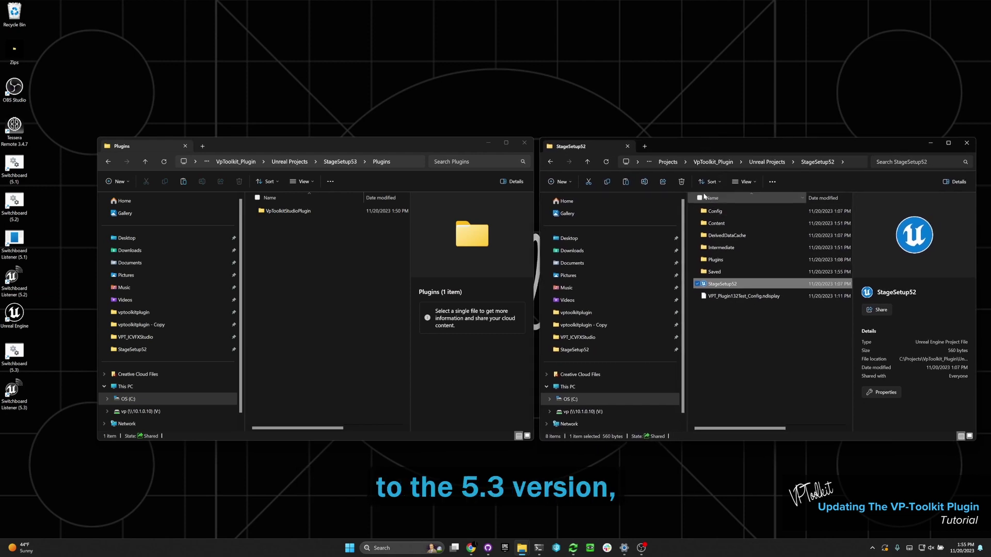
left_click(340, 161)
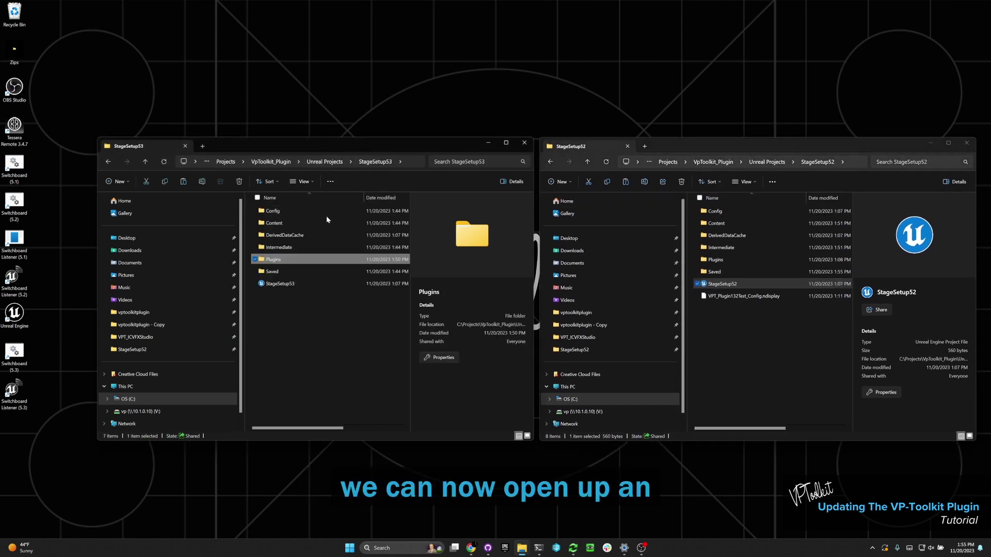
double_click(298, 283)
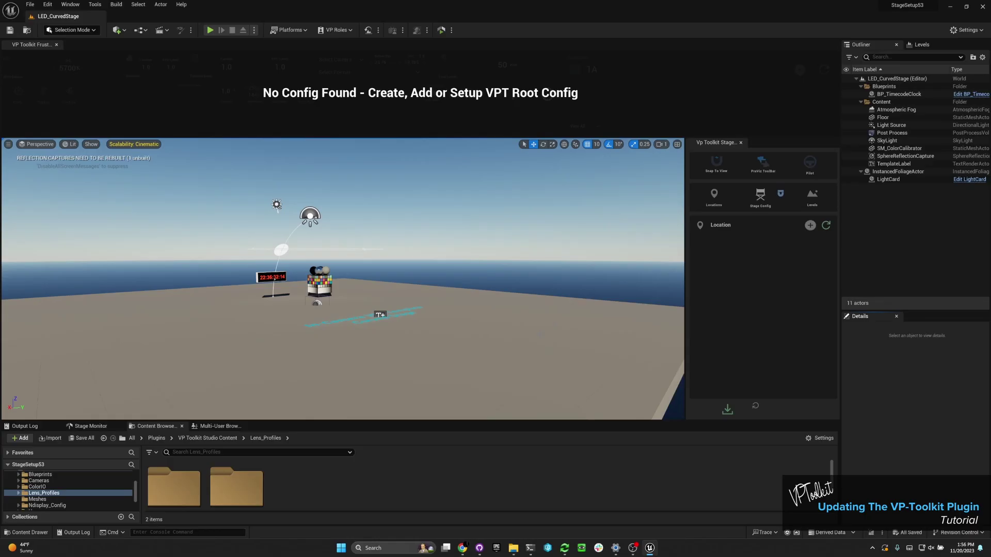
In the Level Manager, set Stage Level to USER VPT_Setup_Stage and production name Setup53
left_click(810, 195)
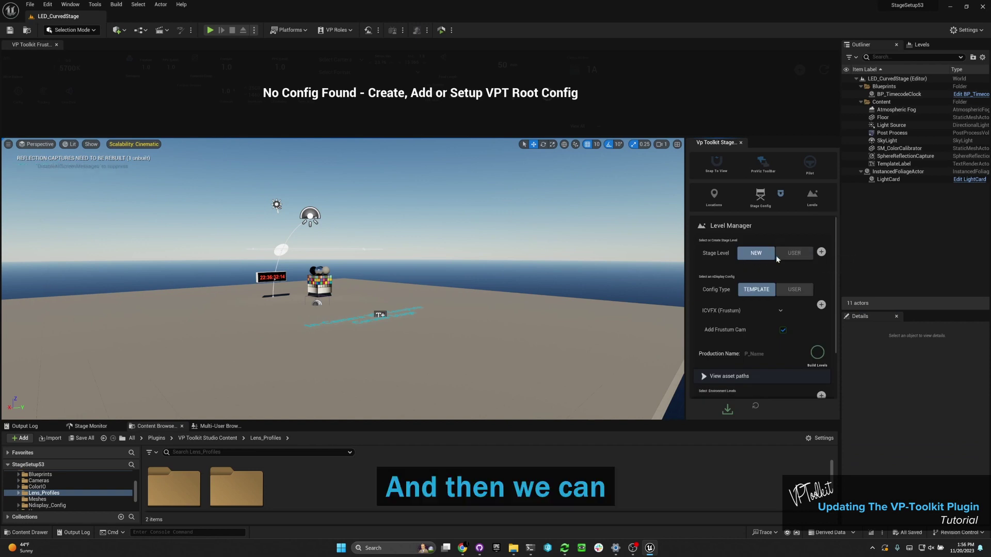
left_click(787, 254)
left_click(766, 276)
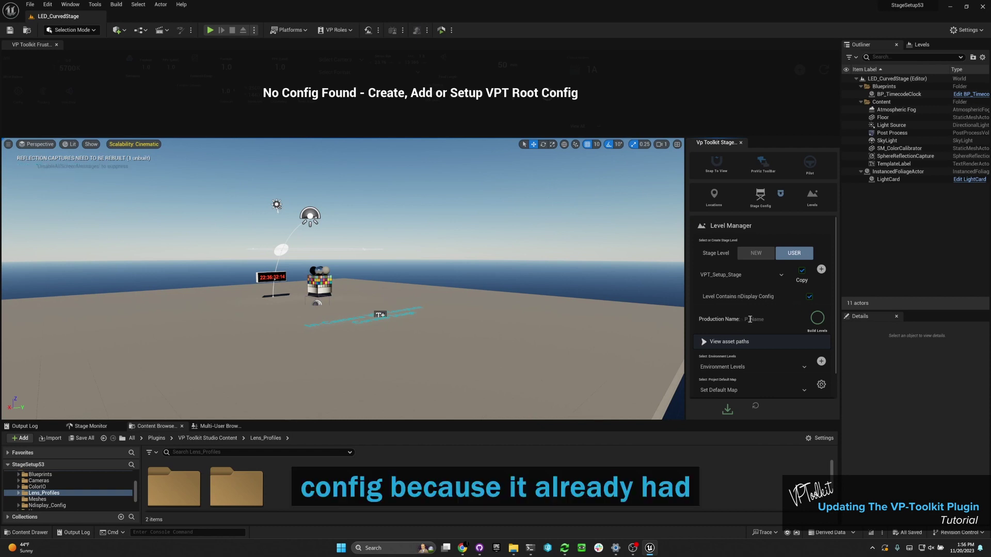
left_click(754, 319)
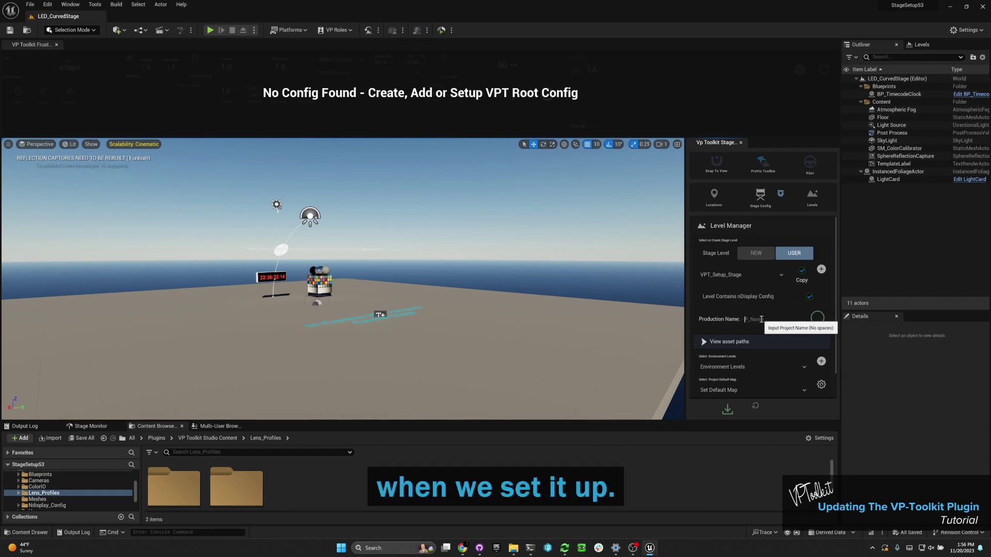
type("Setup53")
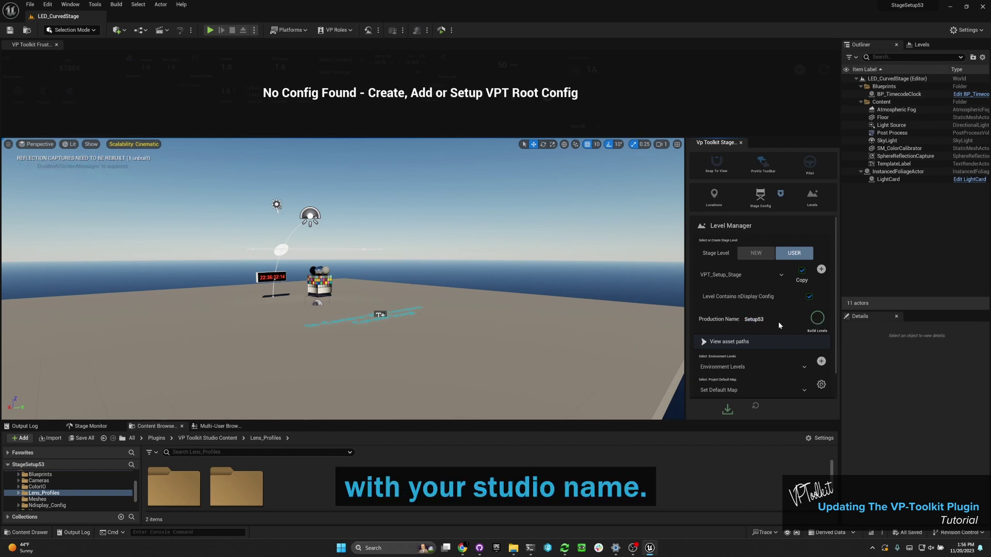
left_click_drag(774, 320, 741, 319)
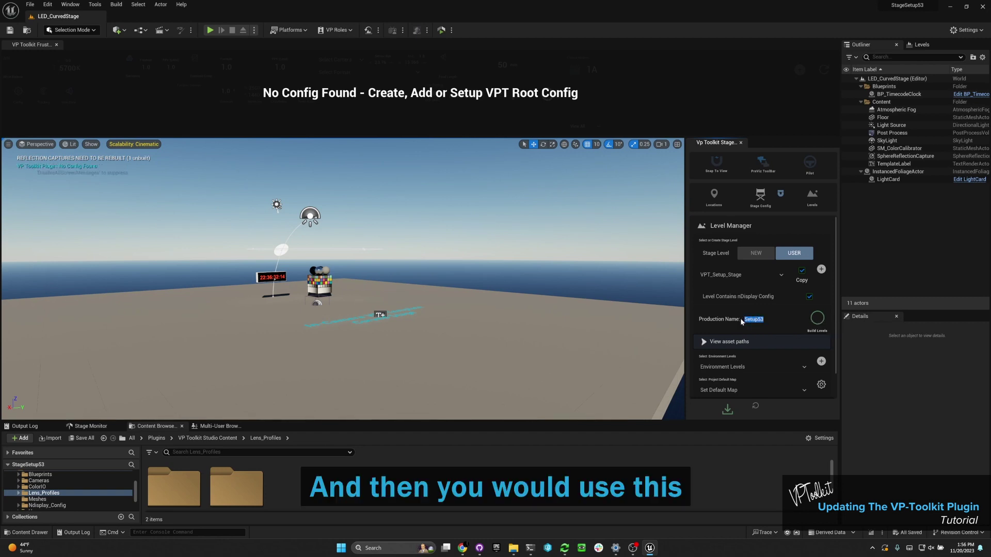
left_click(740, 318)
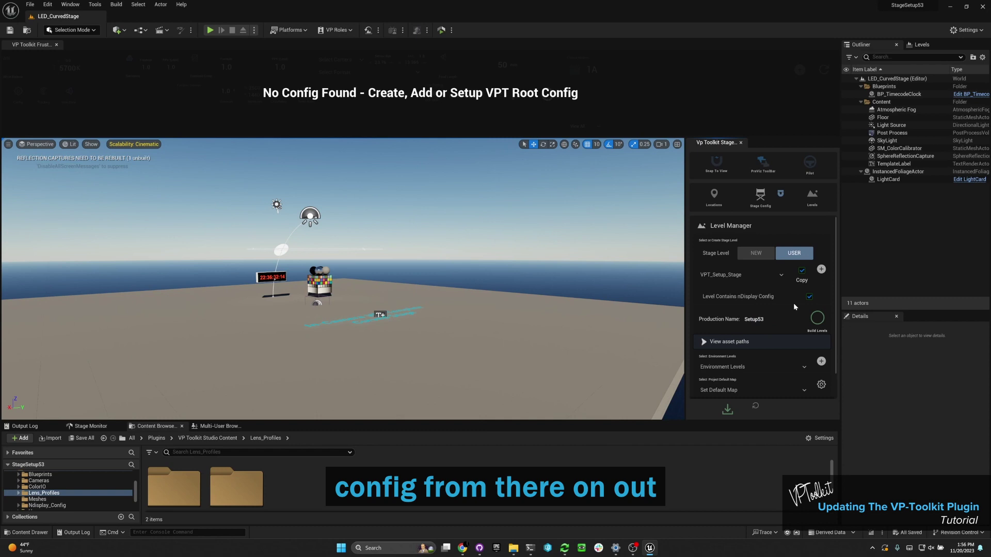
Build and confirm the VPT_Setup53_P level structure
left_click(817, 317)
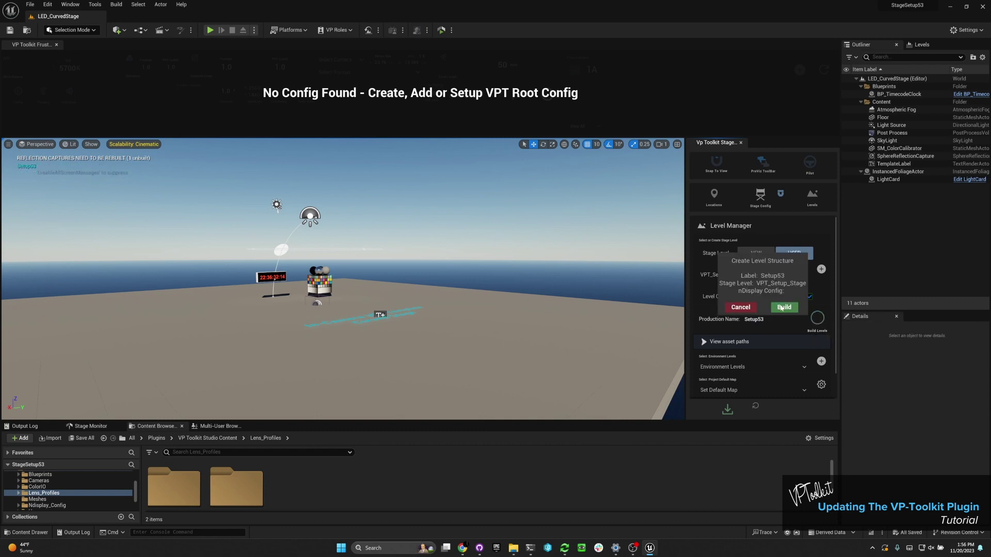
key("Return")
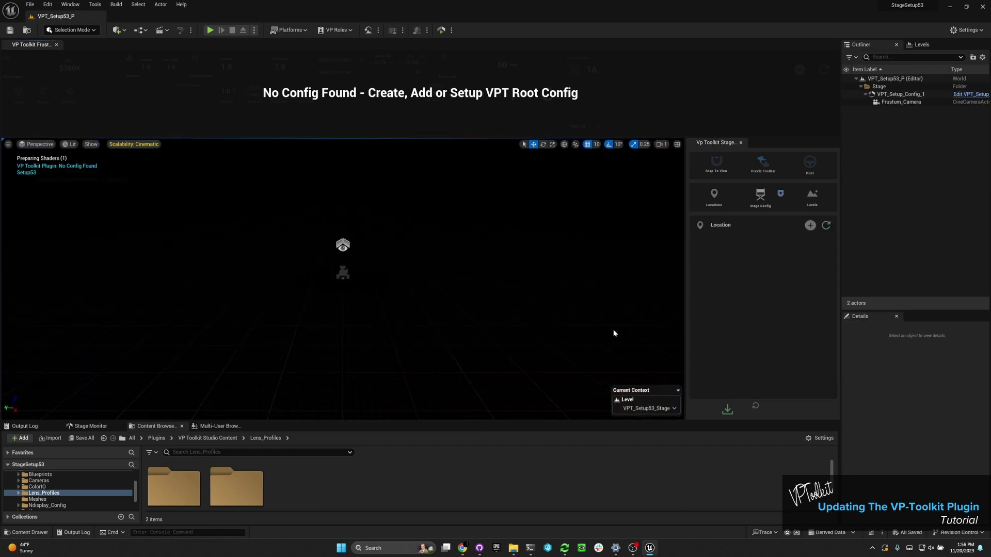
left_click(761, 195)
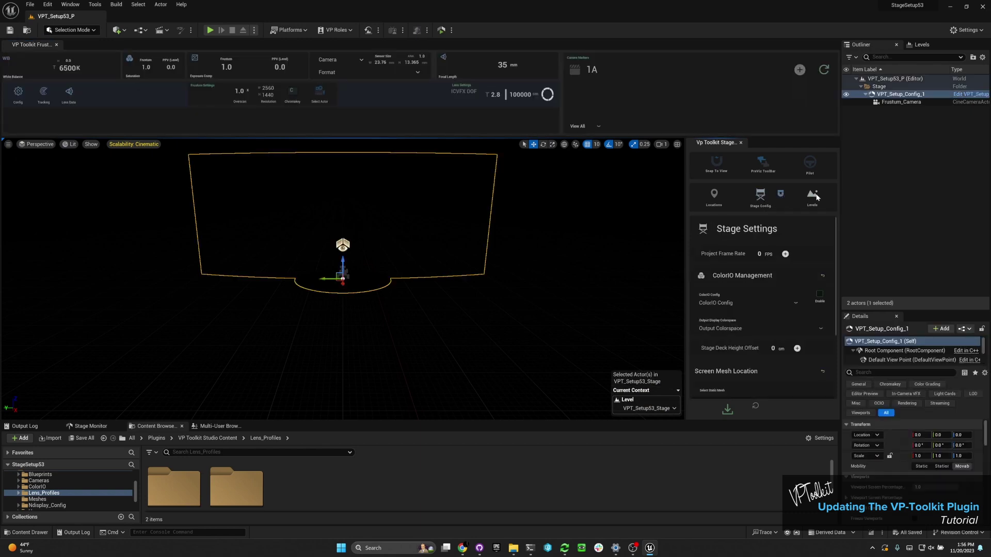
Add LED_CurvedStage as the environment level of the new level
left_click(811, 198)
scroll(766, 365, "down", 2)
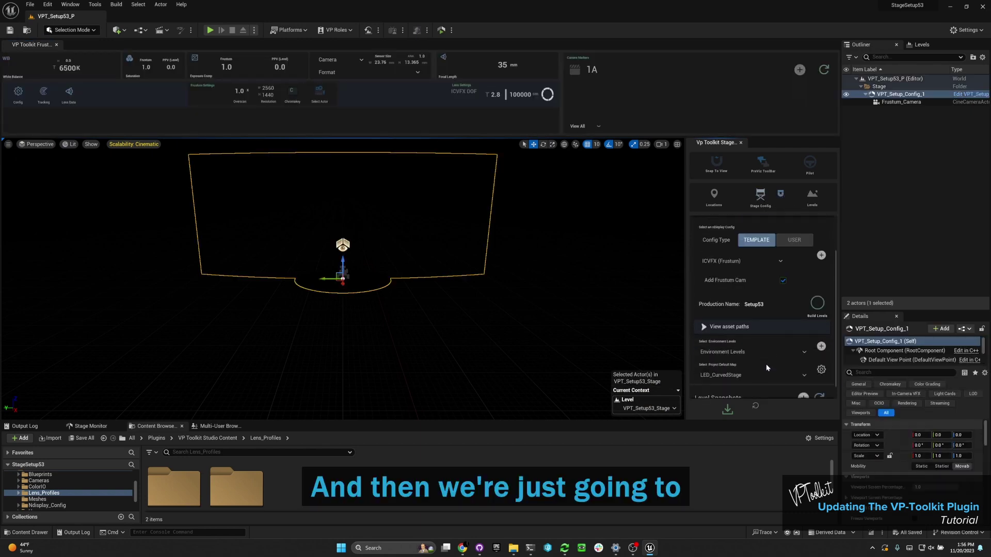
left_click(774, 352)
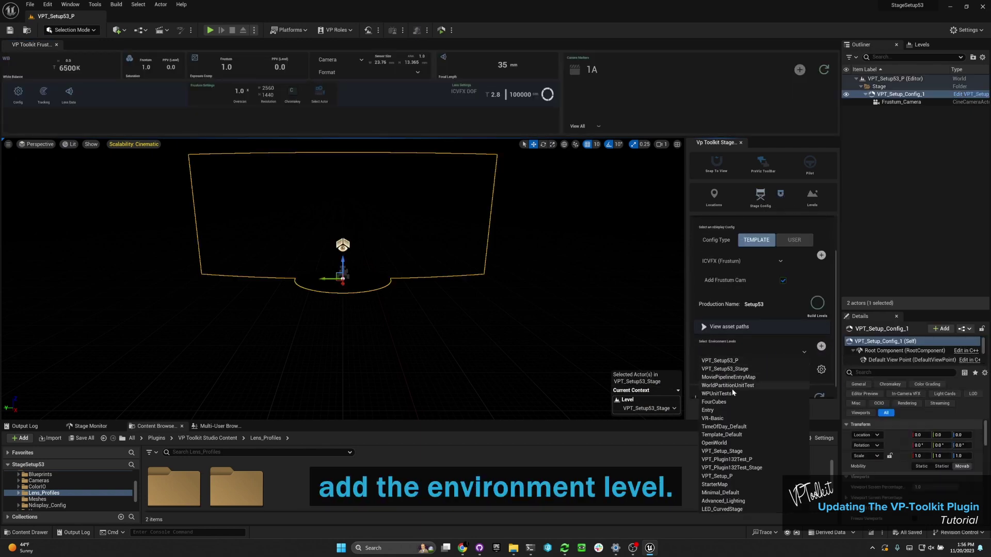
left_click(728, 509)
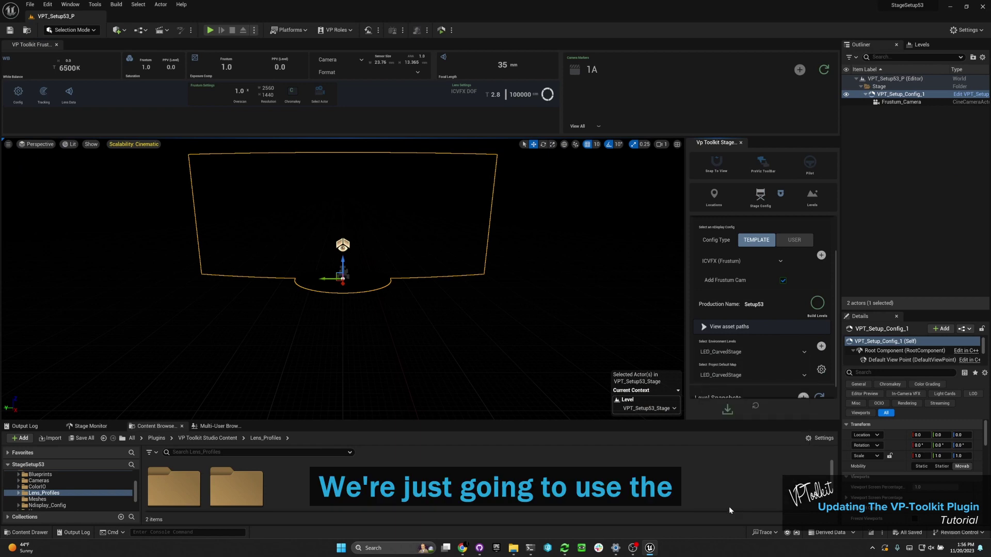
left_click(821, 347)
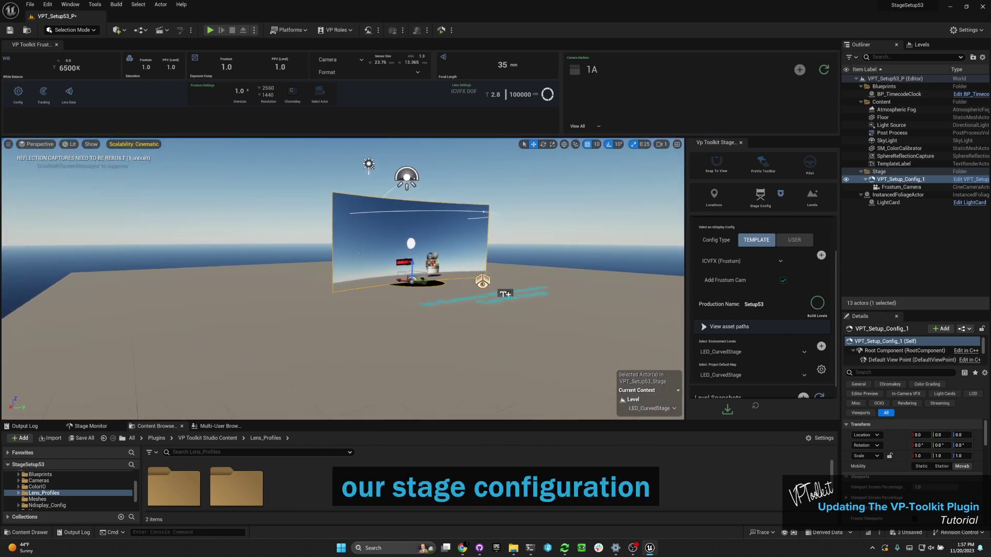
Select the stage Floor, orbit around the curved LED stage, and save everything
left_click(883, 117)
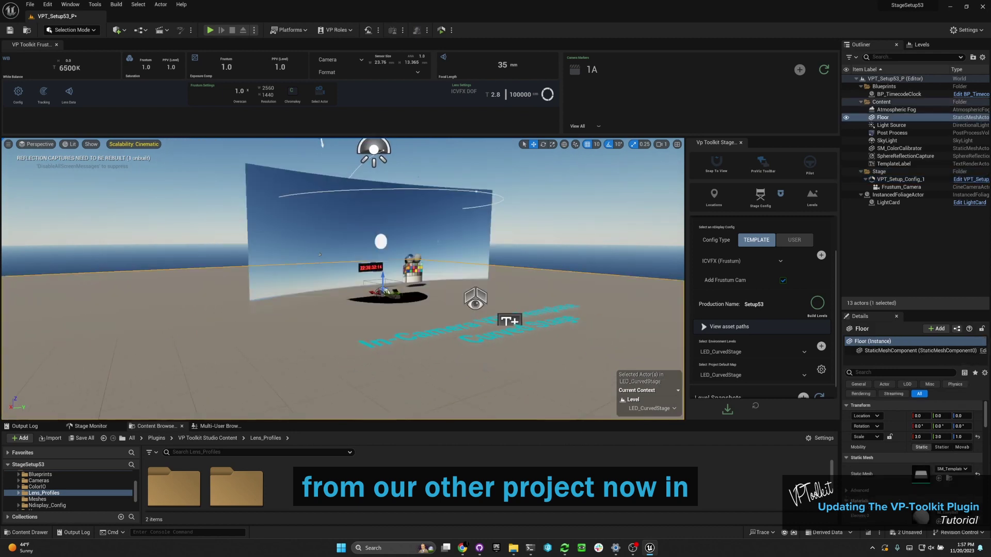
right_click_drag(619, 282, 624, 260)
key("ctrl+s")
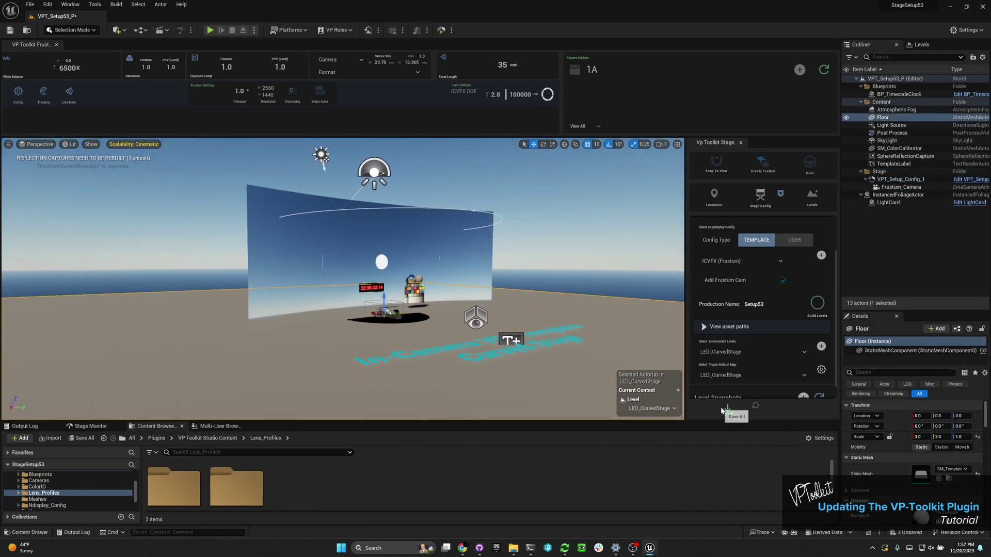